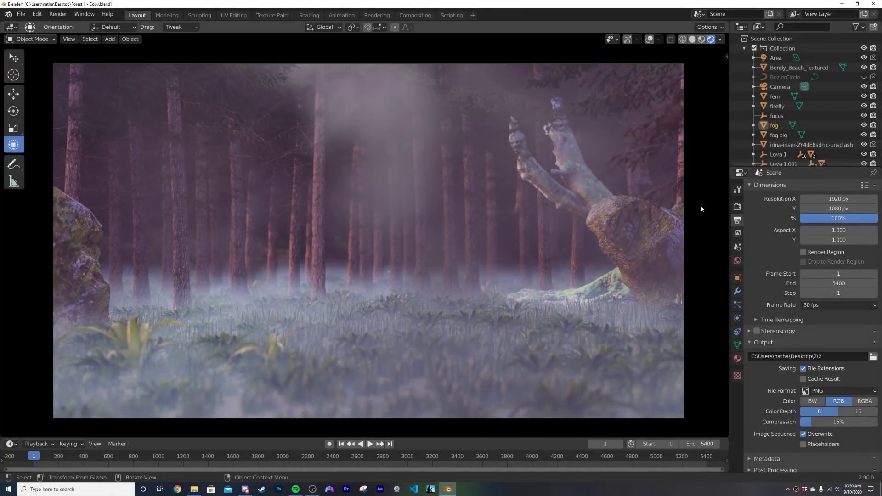
Hide the fog object and show it again to compare the scene with and without ground fog
key(h)
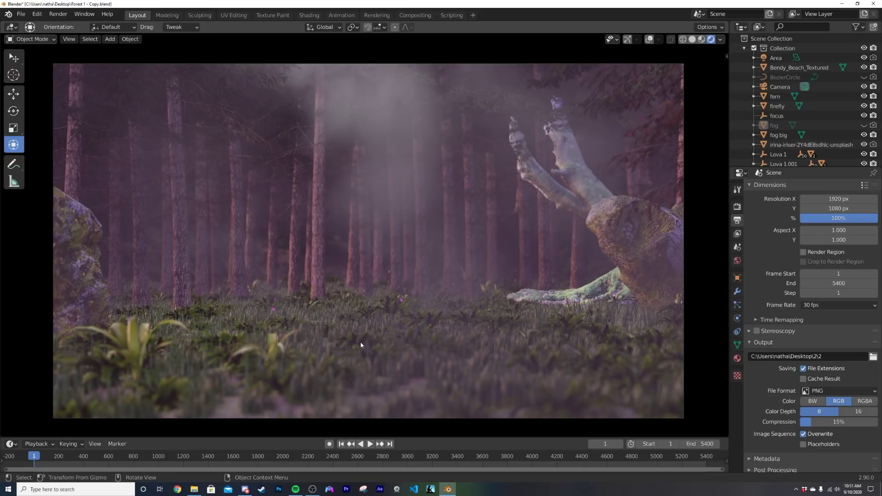
click(863, 126)
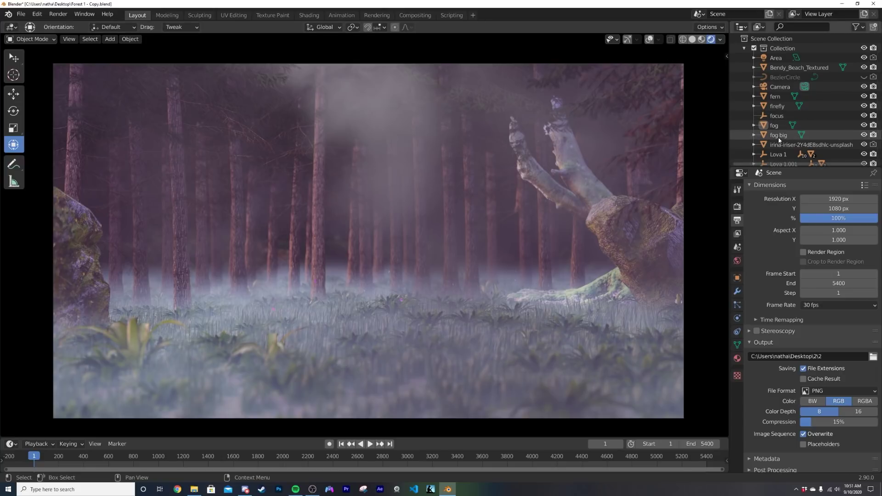
Select the fog object and show the viewport in solid shading with gizmos and overlays, viewing the fog box from outside the forest
click(778, 124)
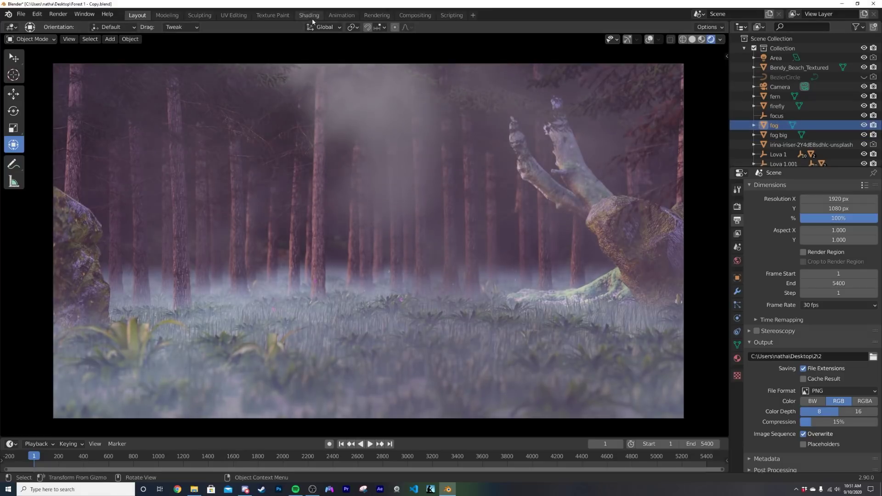
click(627, 41)
click(649, 40)
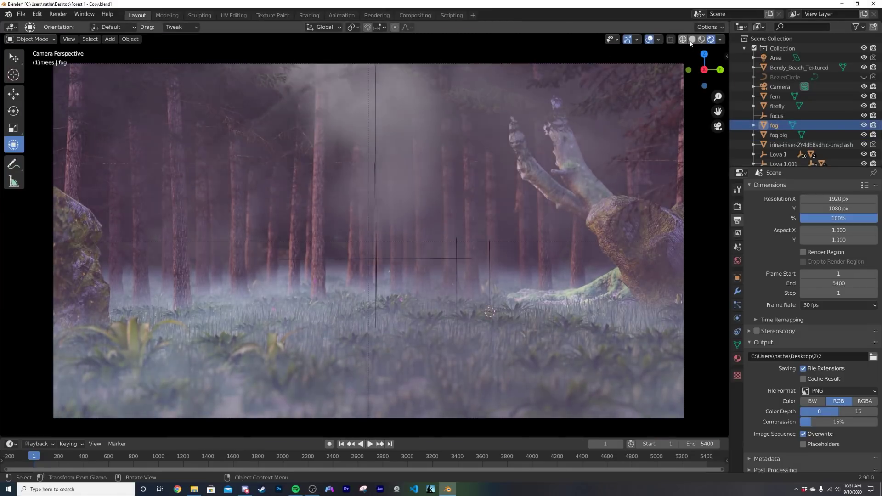
click(692, 40)
middle_drag(517, 117, 502, 164)
scroll(504, 175, down, 4)
mouse_move(498, 264)
middle_down()
mouse_move(476, 229)
mouse_move(486, 248)
mouse_move(507, 253)
middle_up()
scroll(476, 230, up, 5)
scroll(477, 232, down, 2)
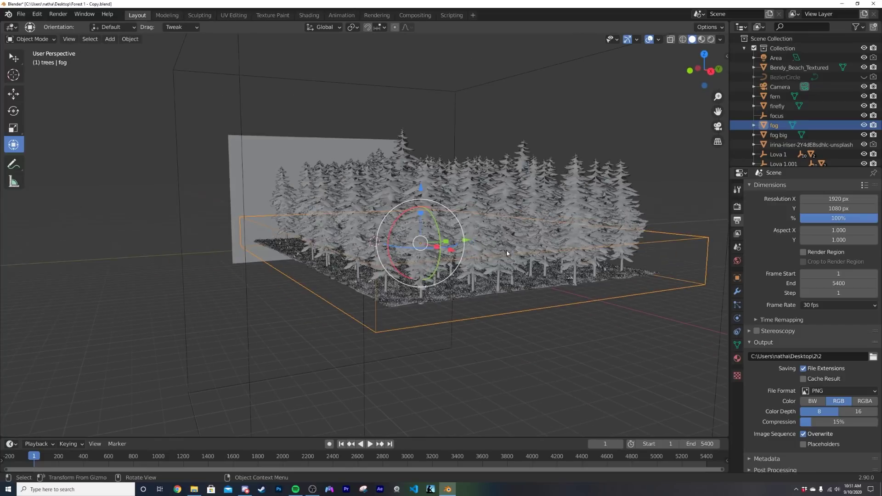
Try to stretch the fog box taller along the Z axis
middle_drag(299, 222, 349, 211)
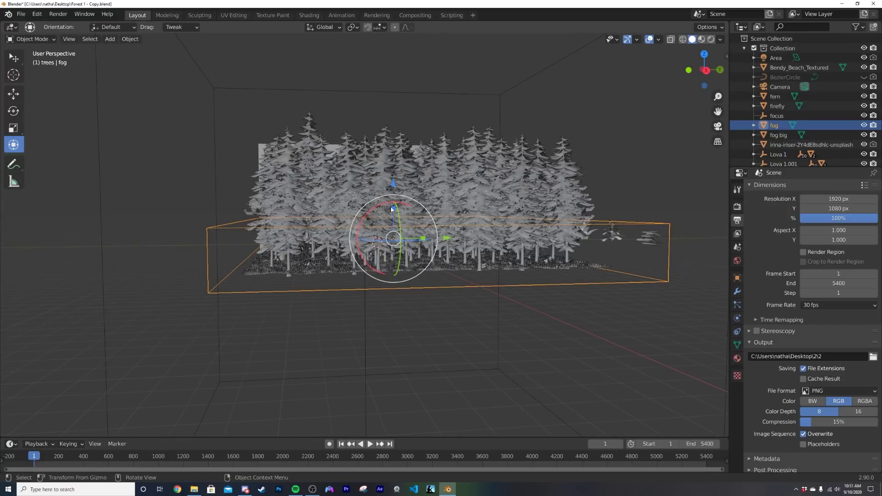
key(s)
key(z)
click(449, 242)
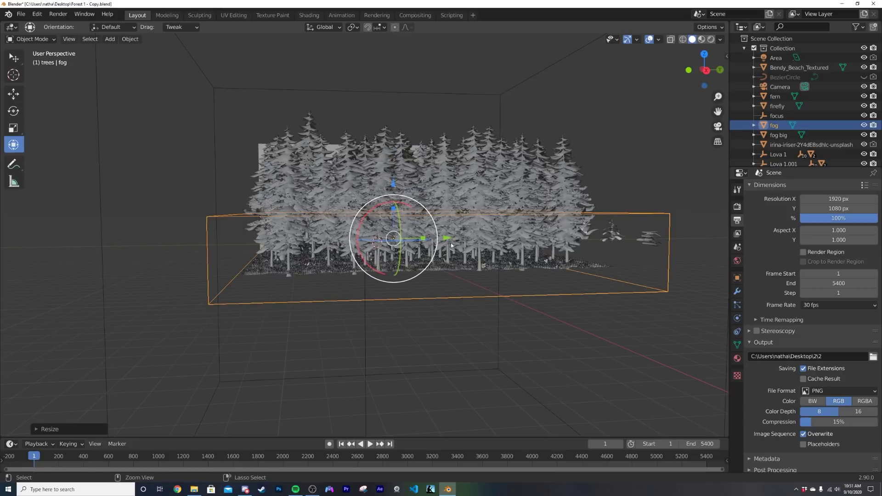
middle_drag(455, 244, 448, 239)
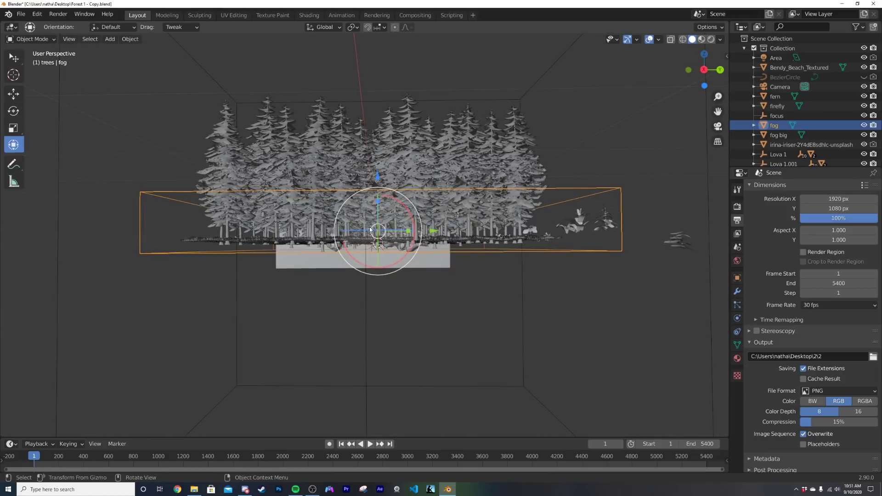
Apply the scale of the fog box
middle_drag(370, 229, 361, 159)
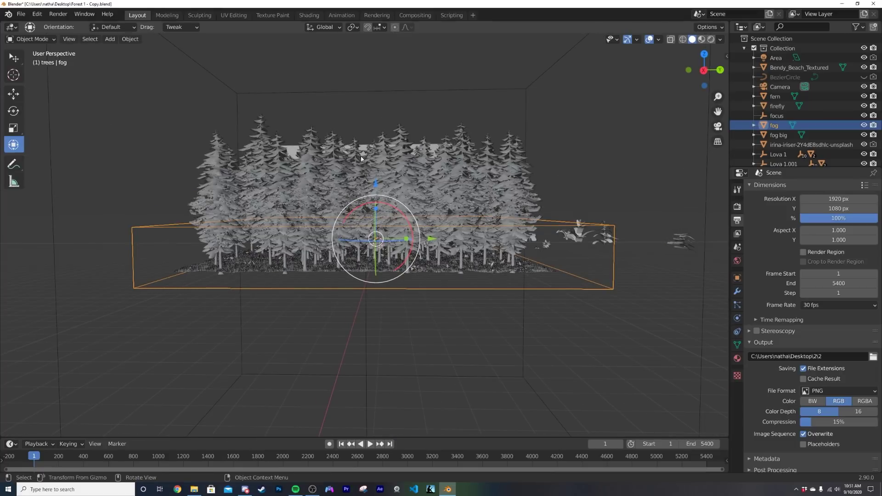
key(ctrl+a)
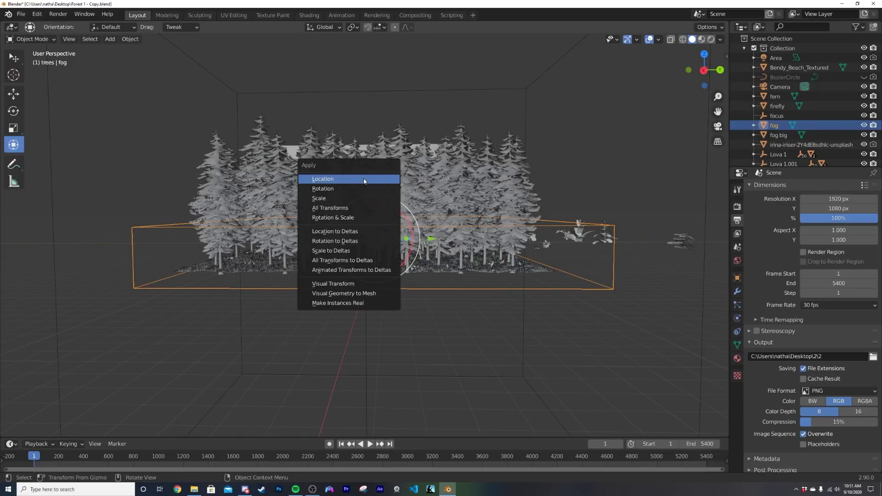
click(345, 198)
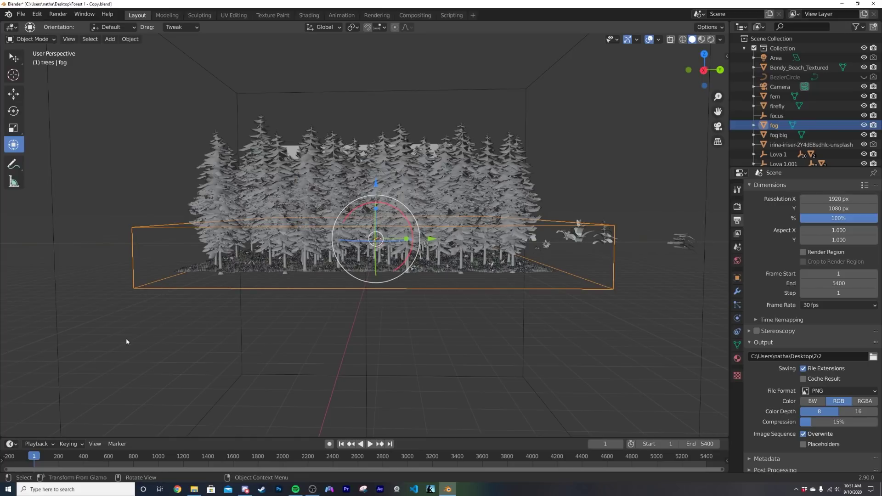
In the Shading workspace, delete all nodes of the fog material except the Material Output
key(KP_0)
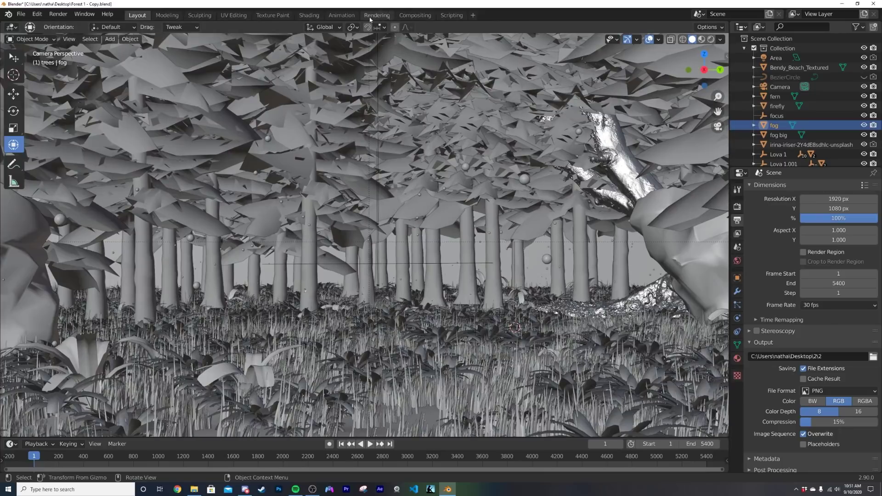
click(309, 15)
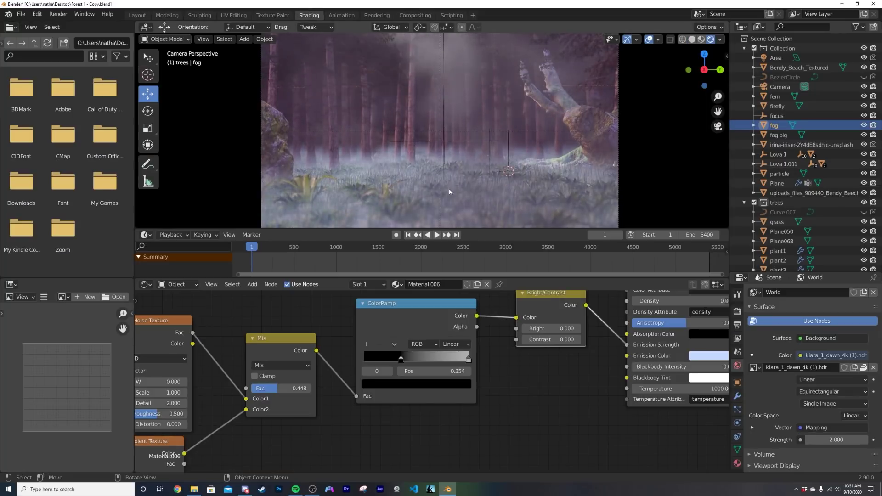
key(Home)
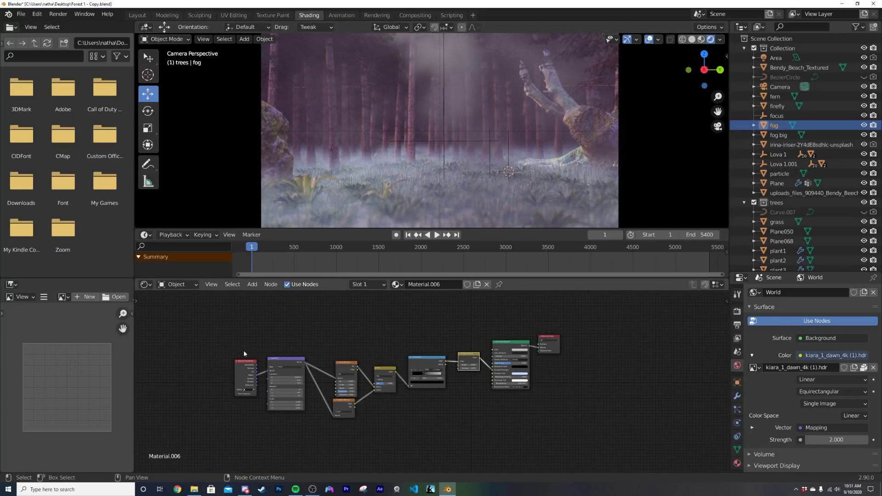
drag(202, 336, 502, 435)
key(Delete)
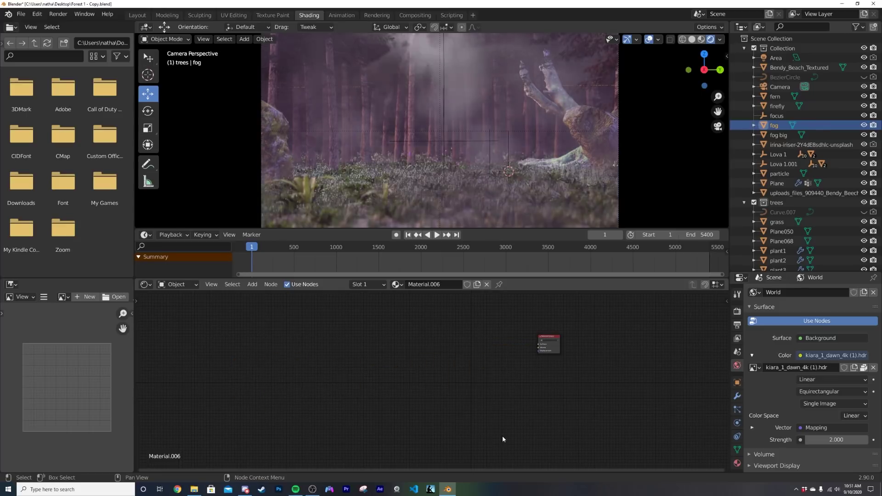
Add a Principled Volume node and connect its Volume output to the Material Output's Volume input
middle_drag(537, 381, 508, 382)
scroll(466, 368, up, 2)
middle_drag(469, 354, 418, 379)
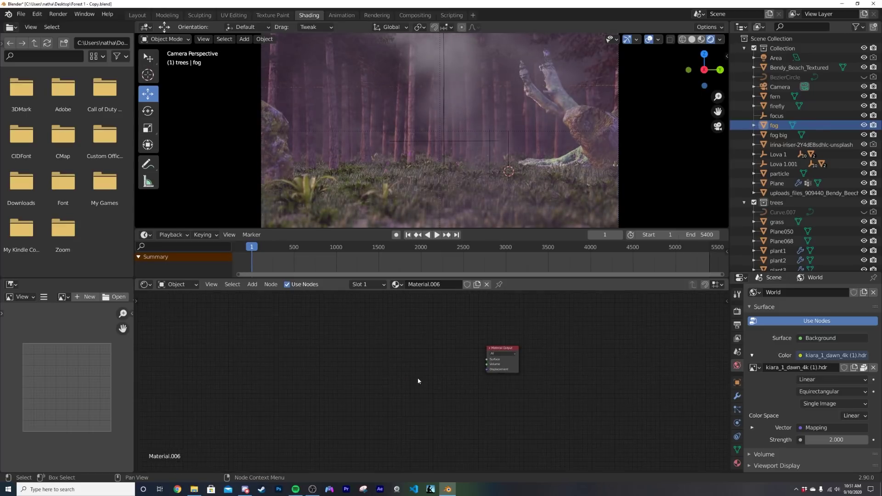
scroll(418, 381, up, 4)
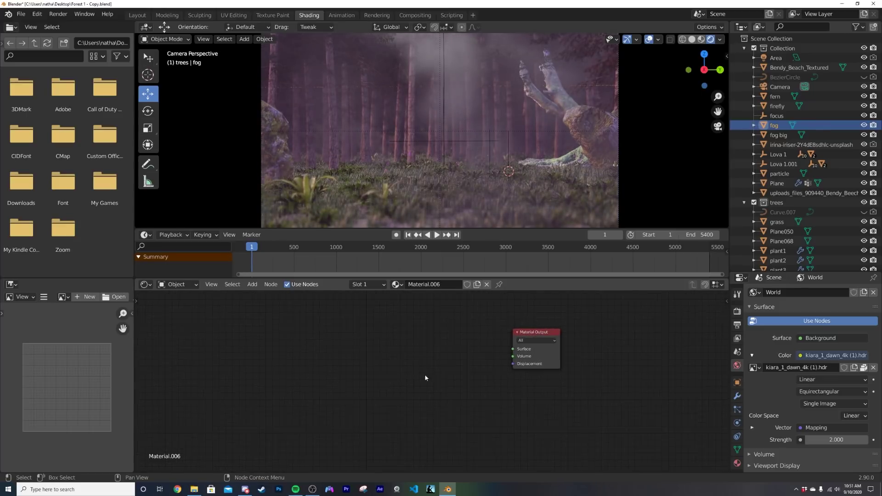
key(shift+a)
click(403, 359)
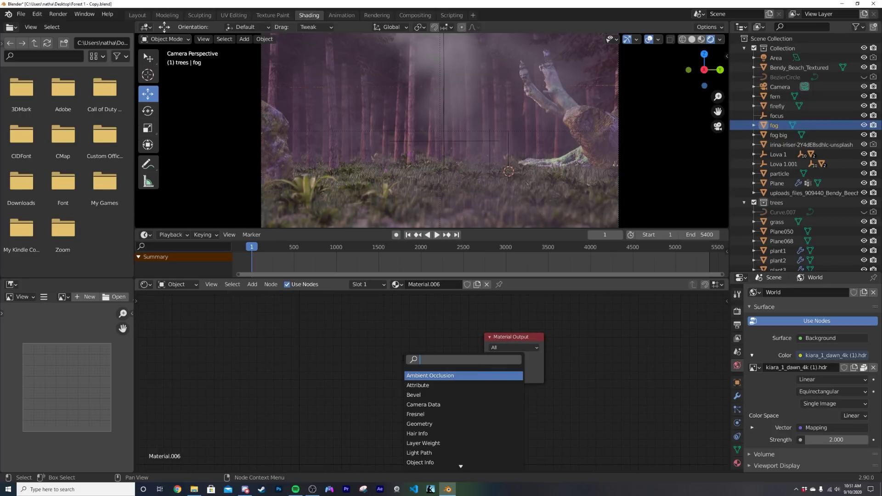
text(pr)
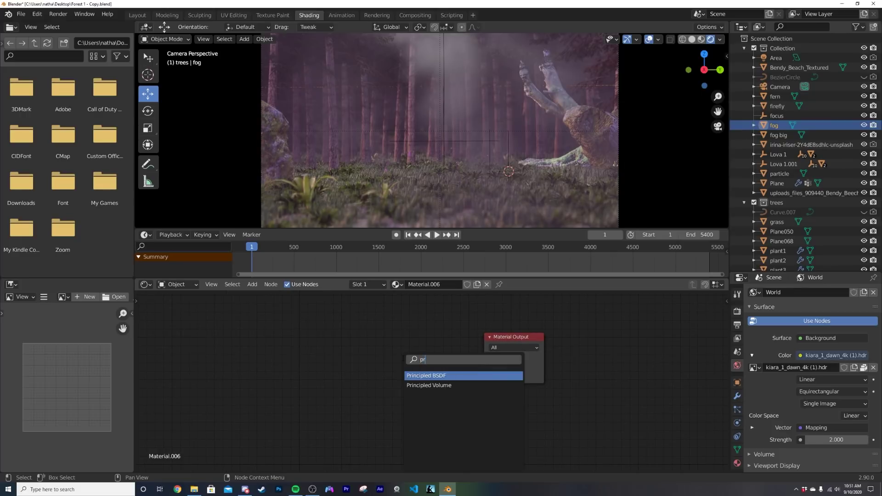
click(430, 384)
click(432, 345)
drag(433, 340, 484, 367)
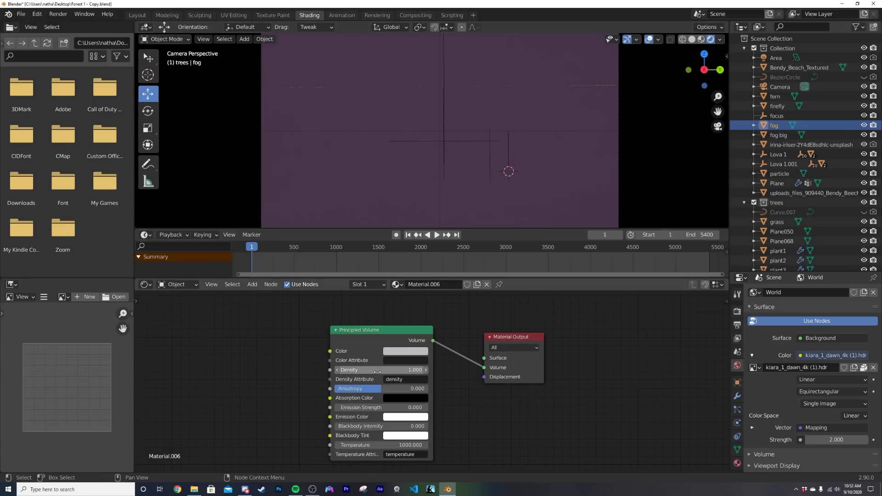
Set the Principled Volume's density to 0, and try changing its emission strength before undoing that change
drag(379, 371, 365, 366)
drag(366, 408, 379, 405)
key(ctrl+z)
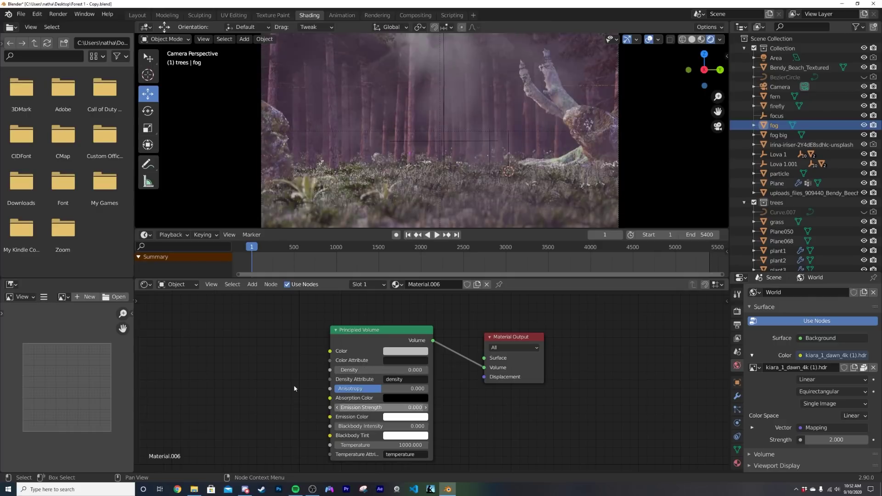
Add a ColorRamp node and connect its Color output to the Principled Volume's Emission Strength
middle_drag(270, 358, 339, 352)
drag(426, 330, 428, 324)
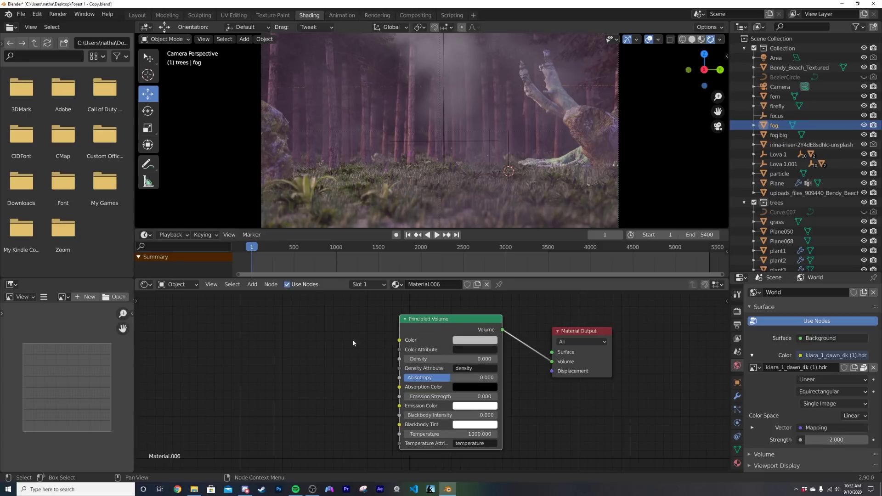
key(shift+a)
click(320, 332)
text(col)
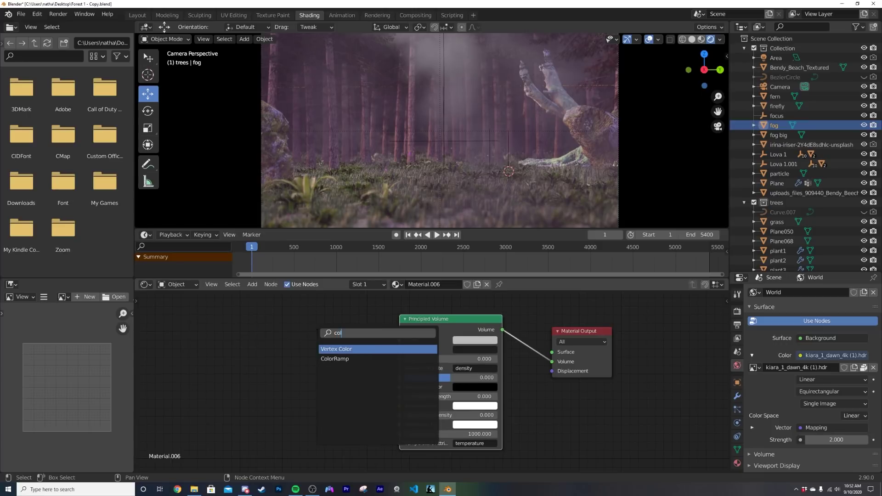
click(367, 359)
click(268, 359)
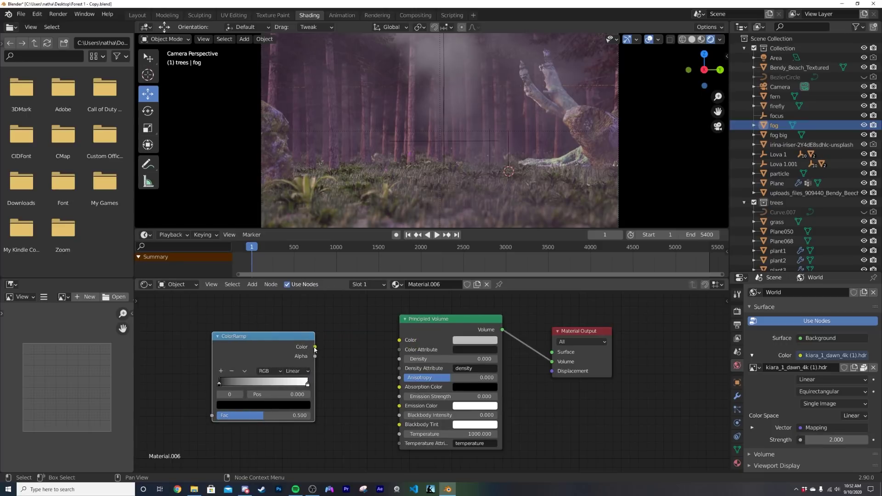
drag(315, 348, 400, 401)
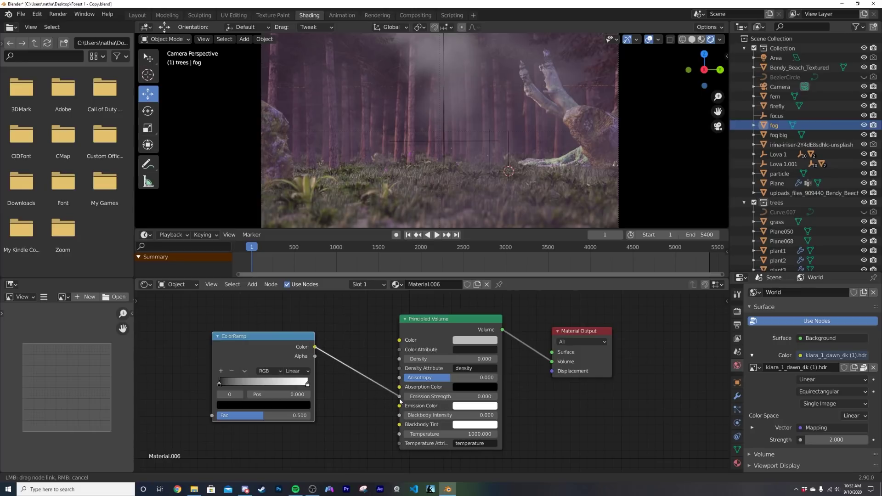
drag(400, 401, 399, 397)
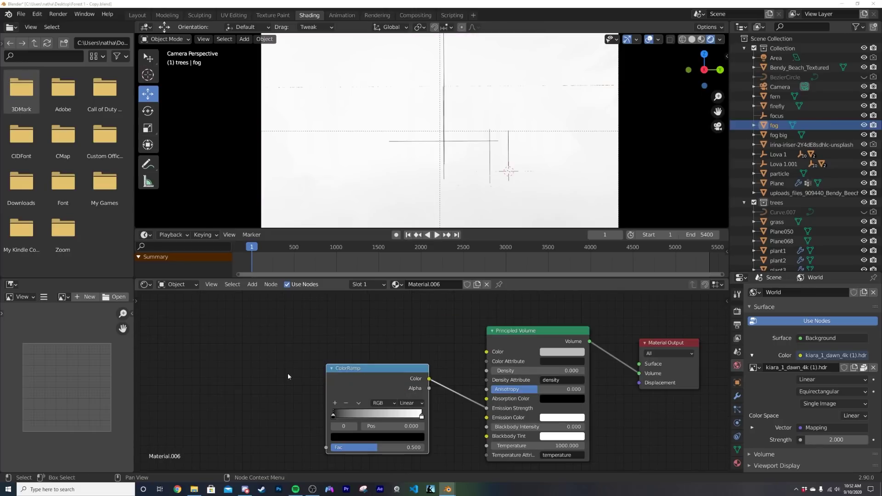
Add a Noise Texture node and connect its Fac output to the ColorRamp's Fac input
middle_drag(273, 374, 295, 360)
click(295, 360)
key(shift+a)
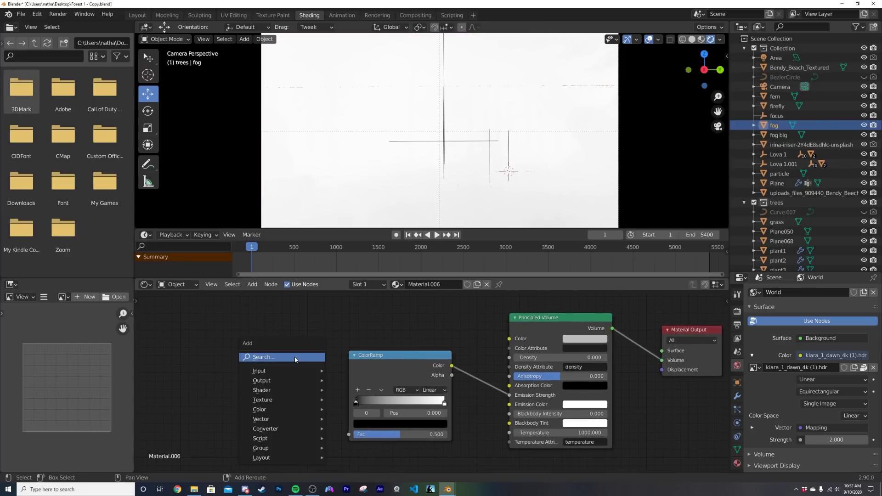
click(295, 358)
text(noi)
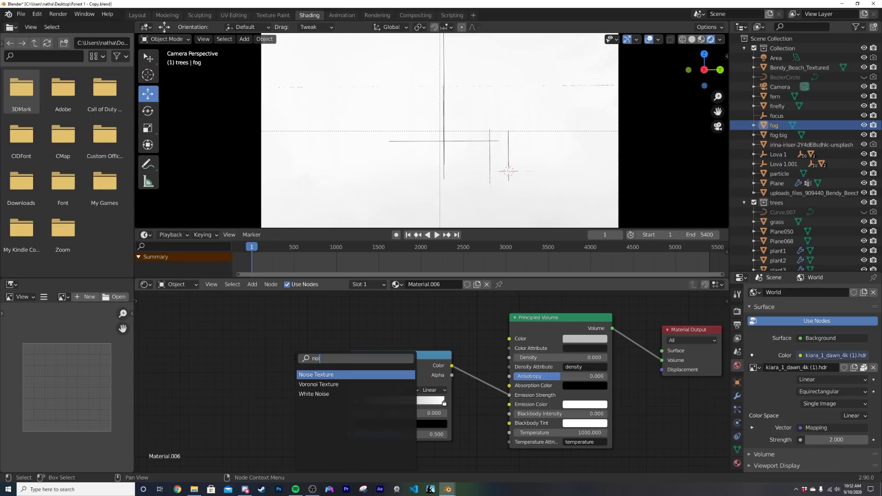
click(302, 375)
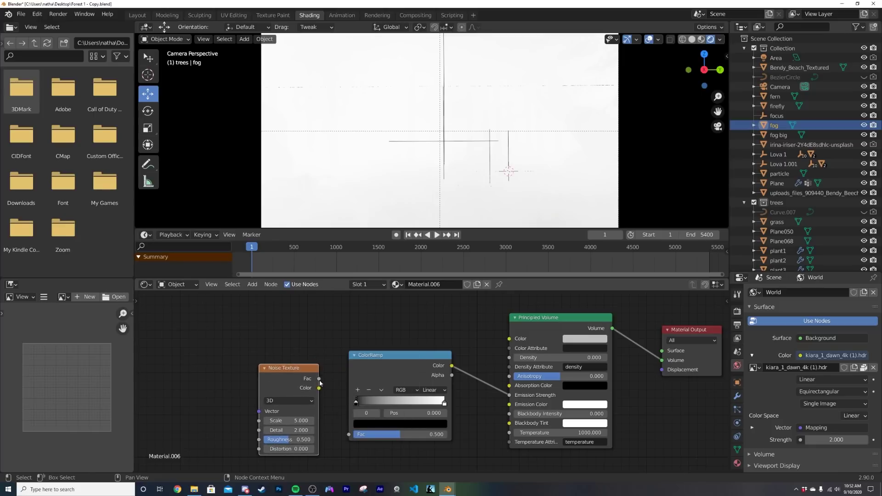
drag(319, 380, 341, 327)
drag(350, 424, 349, 432)
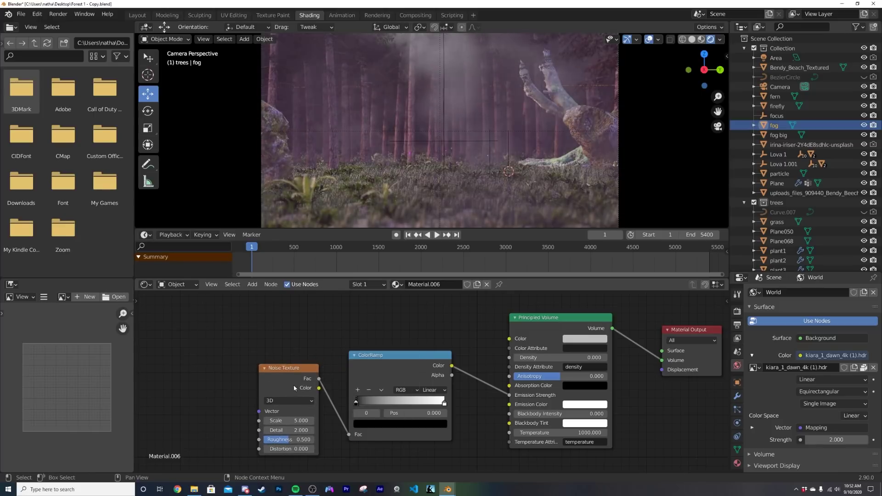
Add Mapping and Texture Coordinate nodes to the Noise Texture, and feed the Mapping vector from the Object coordinates
middle_drag(292, 382, 338, 377)
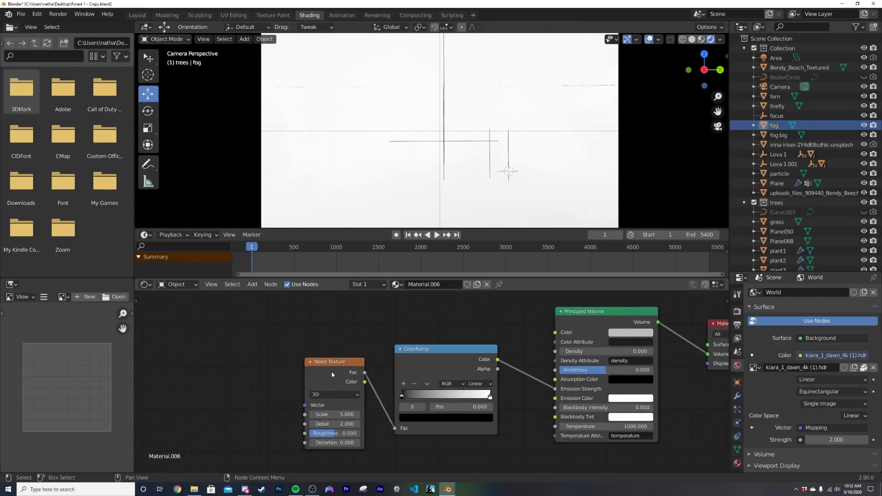
click(332, 370)
key(ctrl+t)
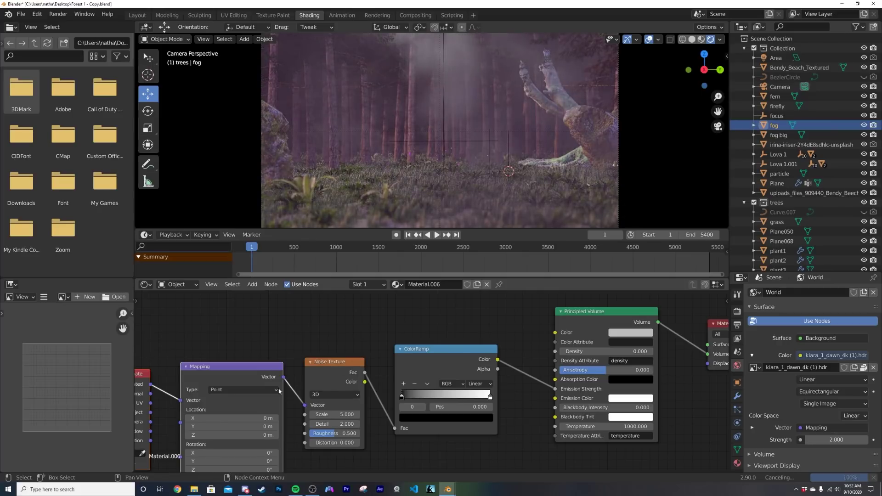
ctrl+scroll(333, 367, left, 5)
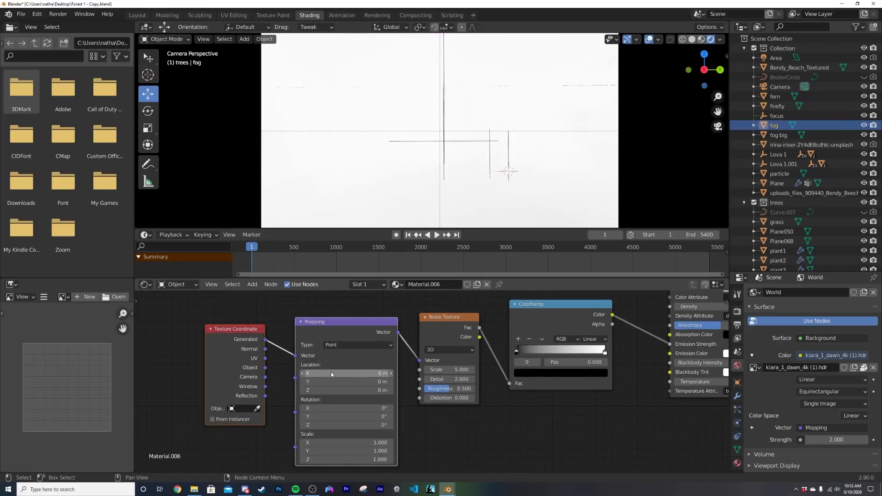
drag(265, 368, 295, 355)
Move the ColorRamp's black stop to position 0.567
scroll(479, 360, up, 1)
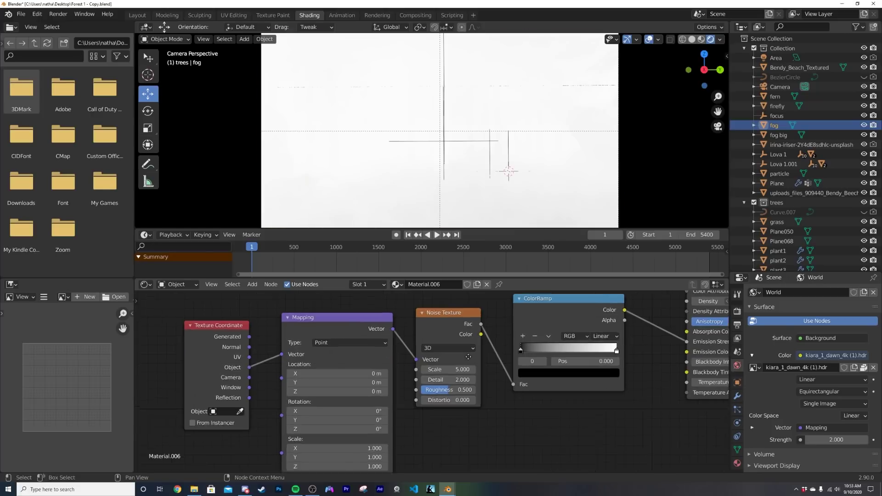
middle_drag(479, 360, 336, 361)
drag(377, 354, 432, 353)
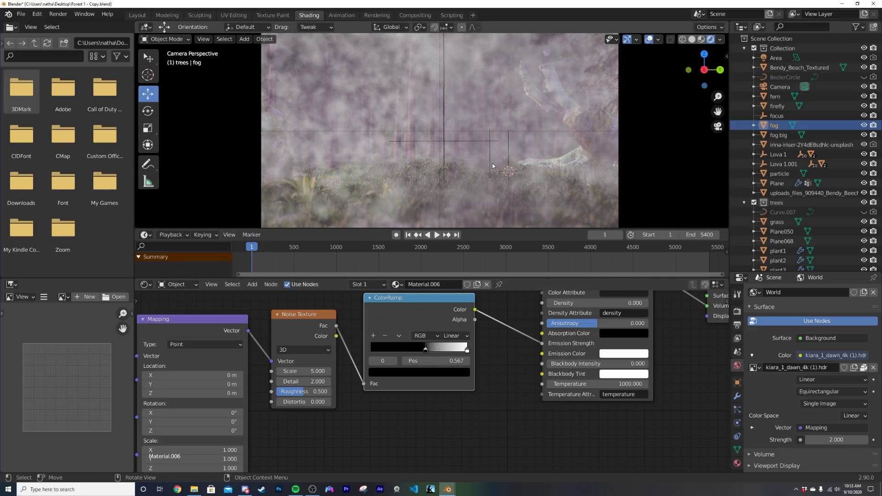
Set the Noise Texture's Scale to 1, switch it to 4D, and adjust W to 1.320
double_click(303, 371)
text(1)
key(Return)
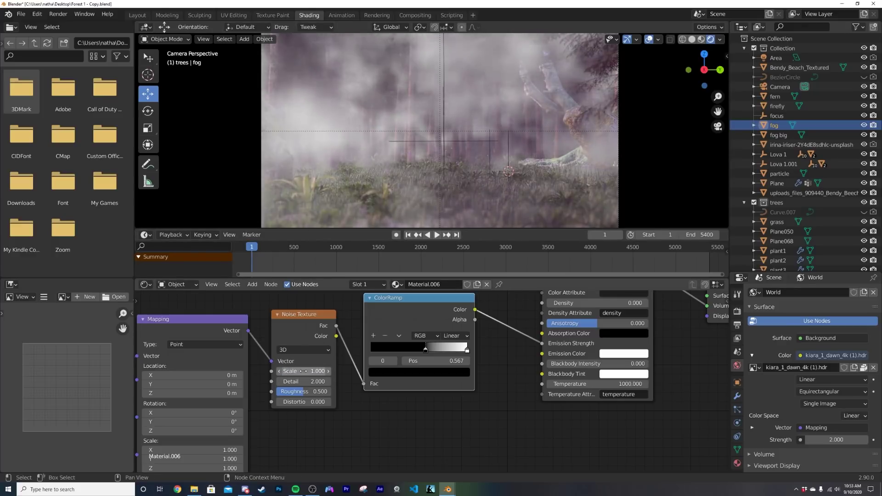
click(310, 350)
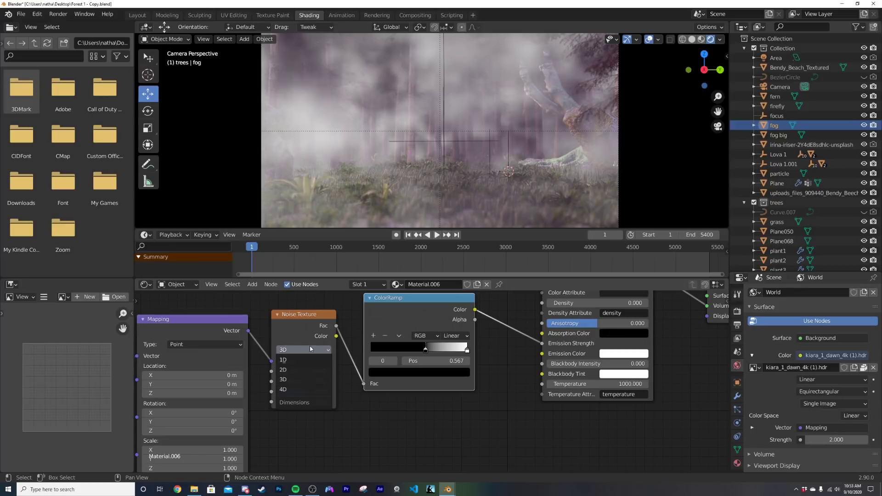
click(290, 389)
drag(313, 371, 354, 371)
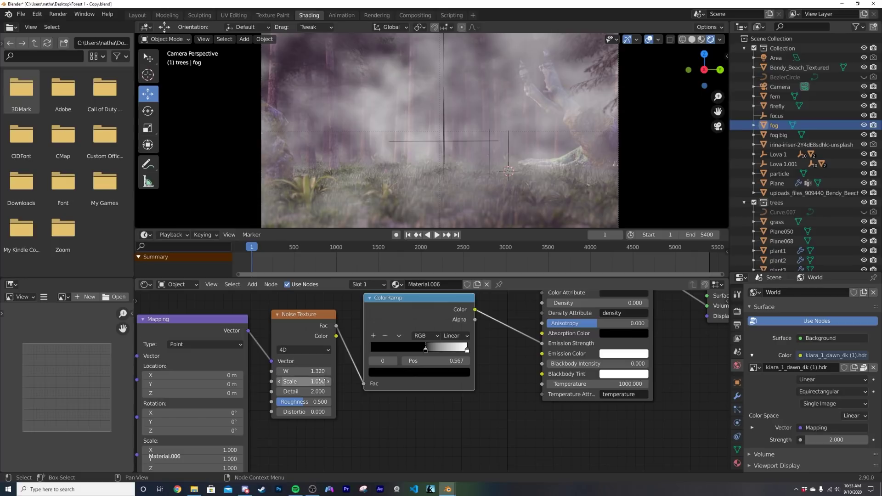
Examine the noise-driven fog volume from outside the scene and through the camera
scroll(443, 132, down, 4)
scroll(445, 138, up, 3)
key(KP_0)
scroll(448, 147, down, 10)
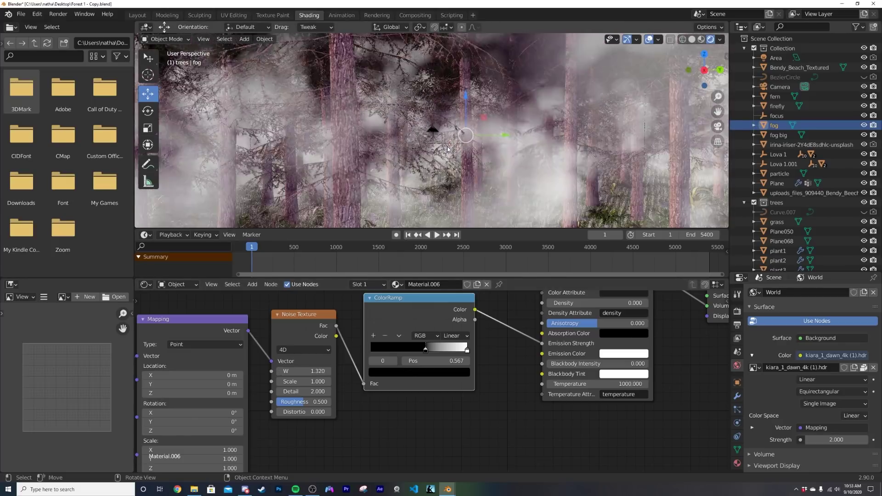
middle_drag(506, 142, 520, 151)
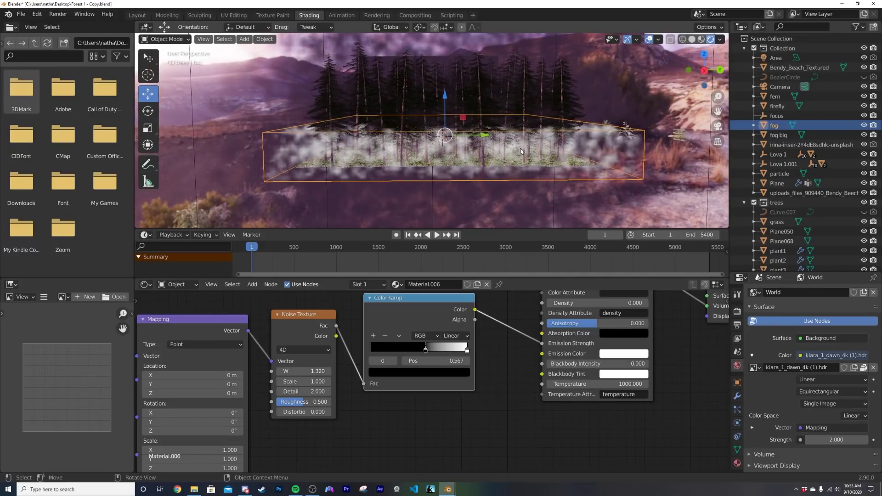
key(KP_0)
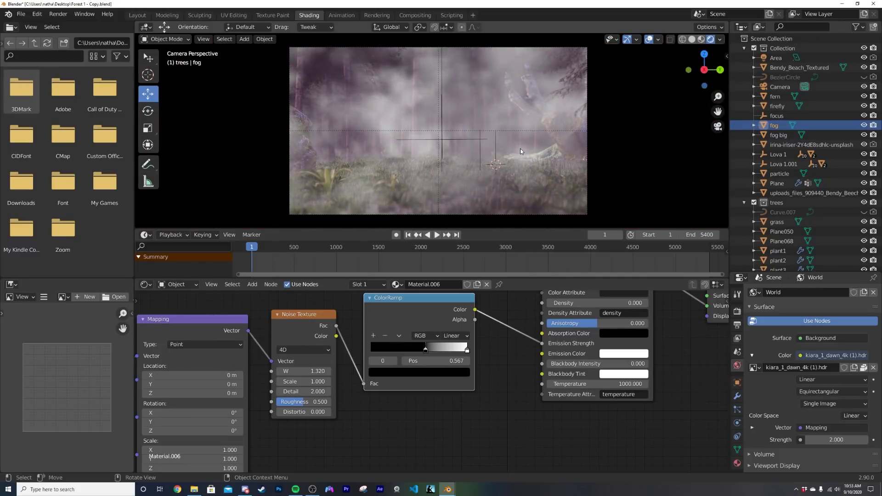
scroll(469, 144, down, 3)
scroll(470, 144, up, 2)
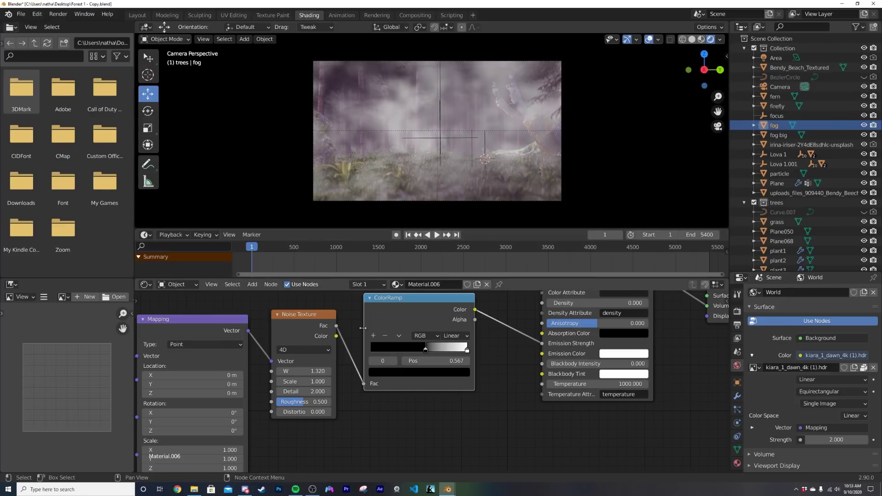
Disconnect the Noise Texture from the ColorRamp and move the ColorRamp node lower
drag(364, 385, 359, 344)
drag(395, 306, 413, 358)
middle_drag(371, 419, 401, 380)
Add a Gradient Texture below the Noise Texture, feed it the Mapping vector, and connect its Color to the ColorRamp's Fac
key(shift+a)
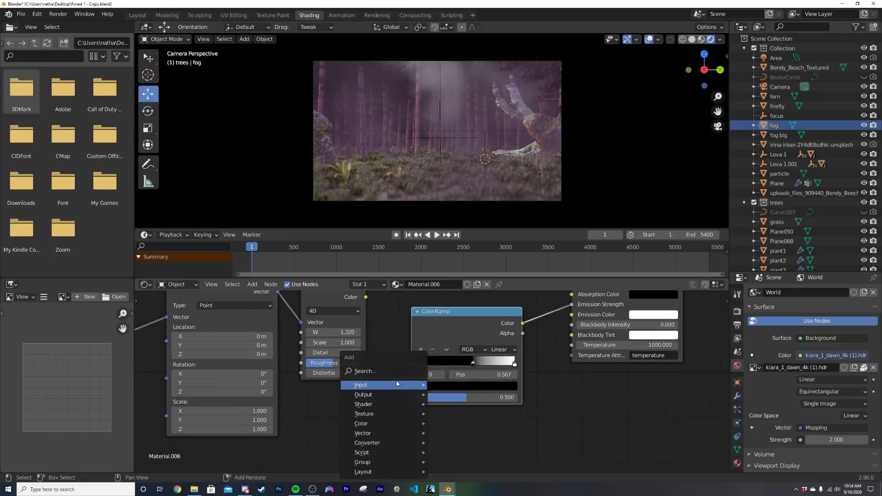
click(367, 371)
text(gr)
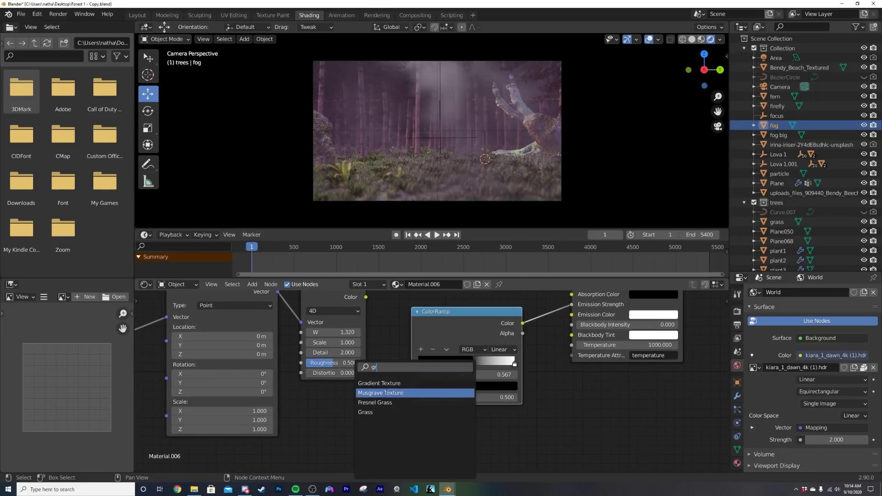
click(406, 382)
click(354, 405)
scroll(295, 334, down, 1)
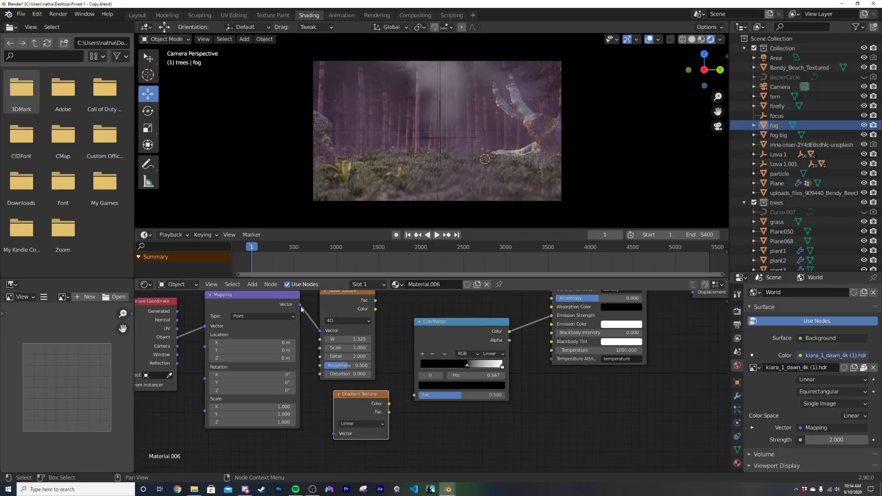
drag(300, 305, 333, 433)
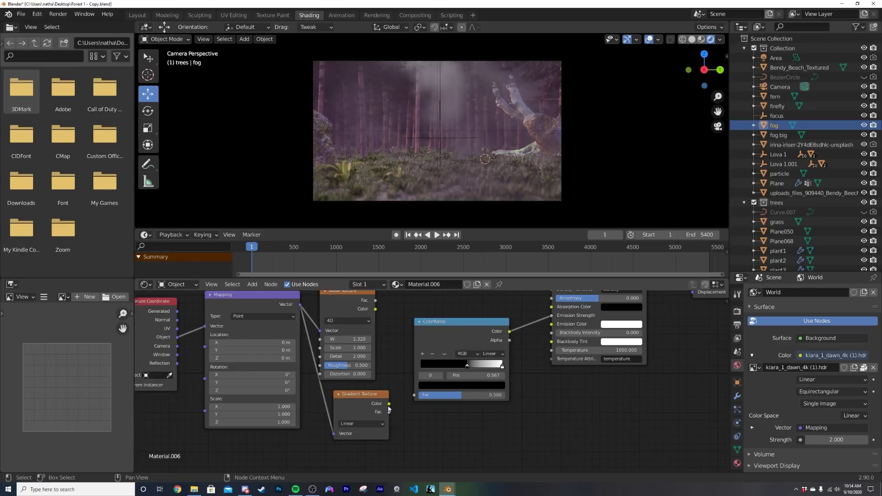
drag(389, 404, 414, 395)
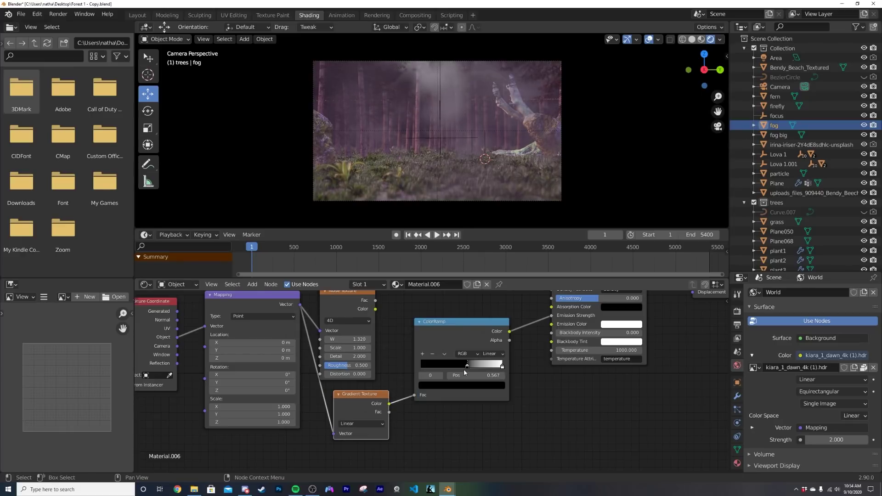
Set the Mapping node's Y rotation to -90° so the gradient runs vertically through the fog volume, and return to the camera view
mouse_move(459, 152)
middle_down()
mouse_move(458, 137)
mouse_move(450, 147)
middle_up()
scroll(453, 101, down, 10)
scroll(449, 148, up, 8)
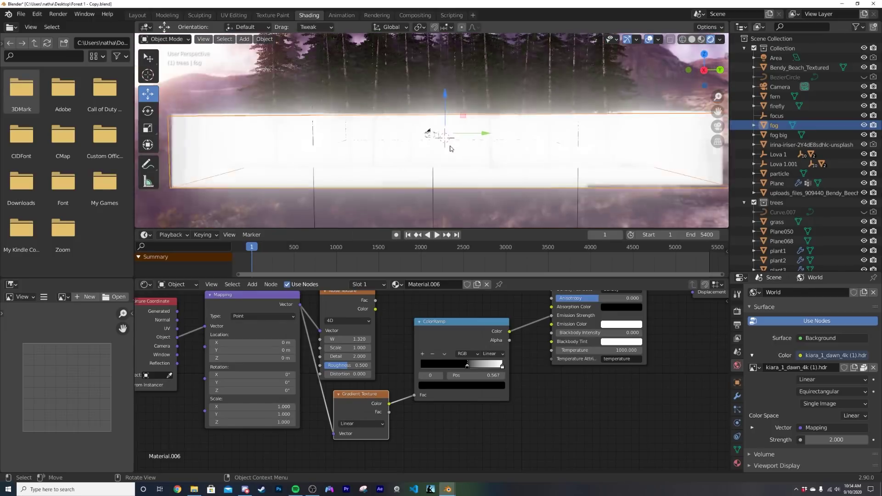
scroll(450, 148, down, 2)
mouse_move(451, 137)
middle_down()
mouse_move(459, 171)
mouse_move(451, 87)
mouse_move(449, 129)
middle_up()
scroll(456, 167, down, 3)
scroll(456, 167, up, 6)
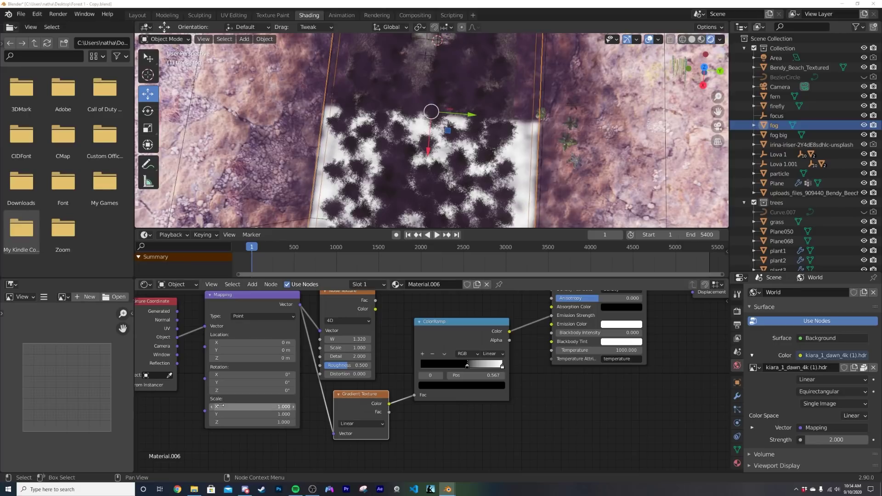
click(268, 384)
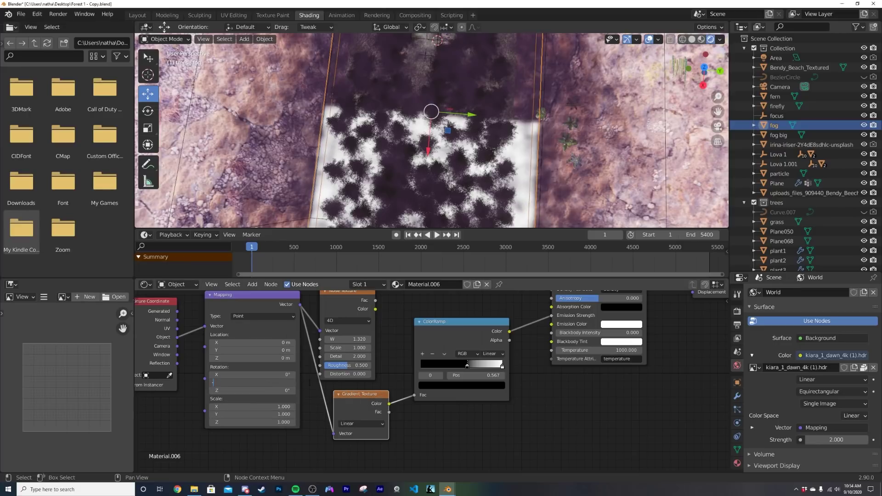
text(-90)
key(Return)
middle_drag(530, 142, 533, 69)
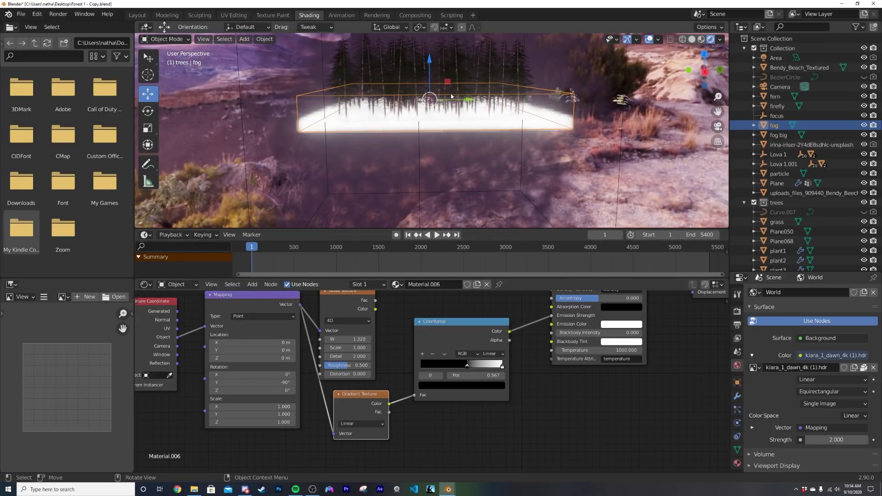
key(KP_0)
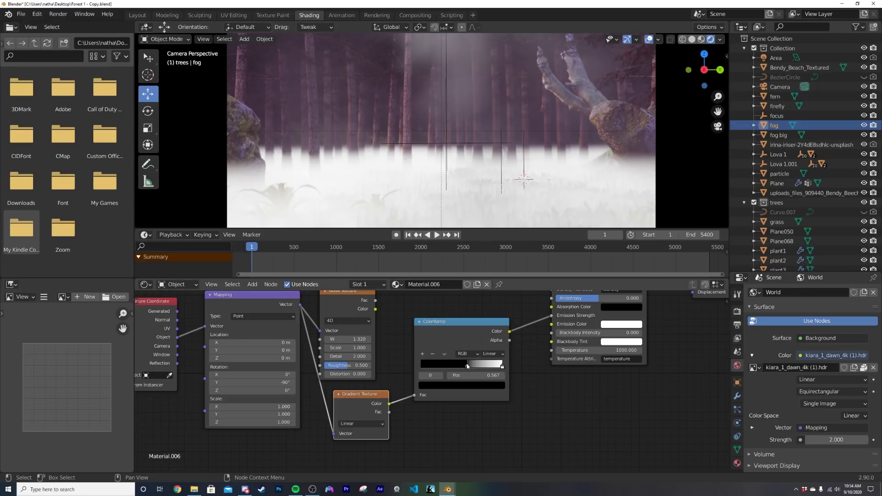
Try adjusting the brightness of the ColorRamp's white stop
click(502, 366)
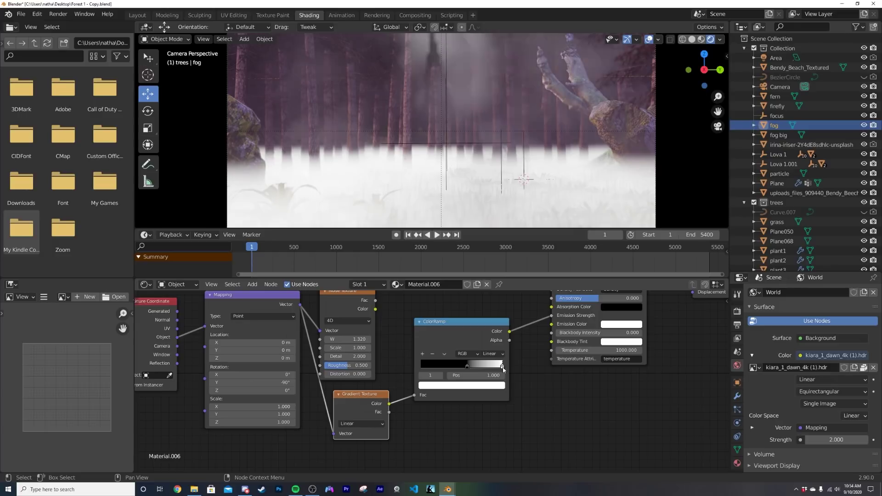
click(490, 386)
mouse_move(485, 284)
mouse_down()
mouse_move(486, 312)
mouse_move(486, 273)
mouse_up()
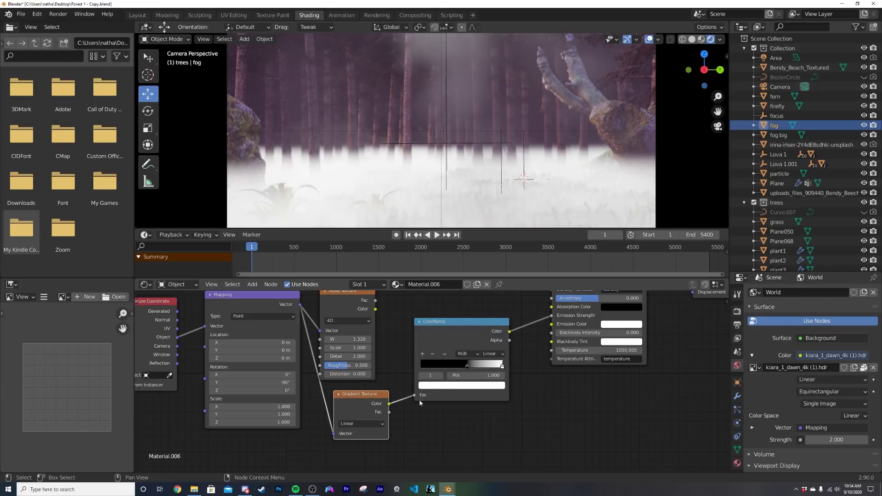
Insert a MixRGB node before the ColorRamp, with the Noise Texture feeding Color1 and the Gradient Texture's Color feeding Color2
middle_drag(406, 356, 407, 363)
drag(444, 335, 473, 327)
drag(354, 305, 368, 305)
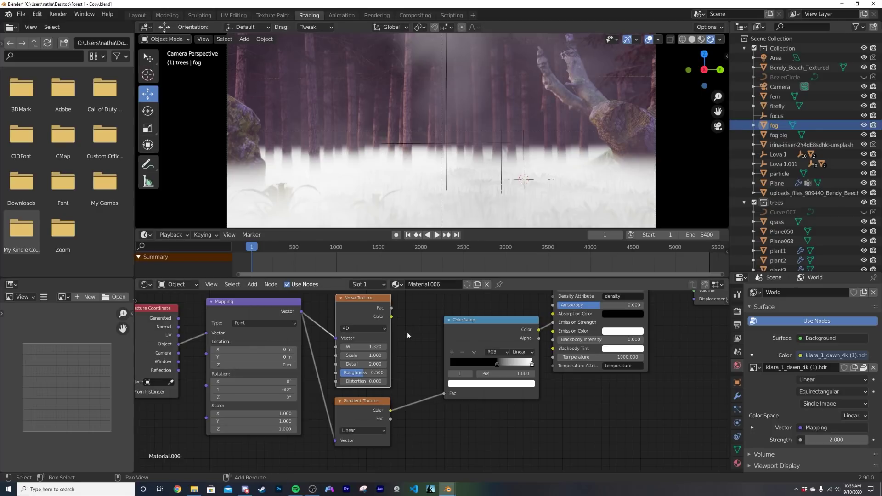
key(shift+a)
text(mix)
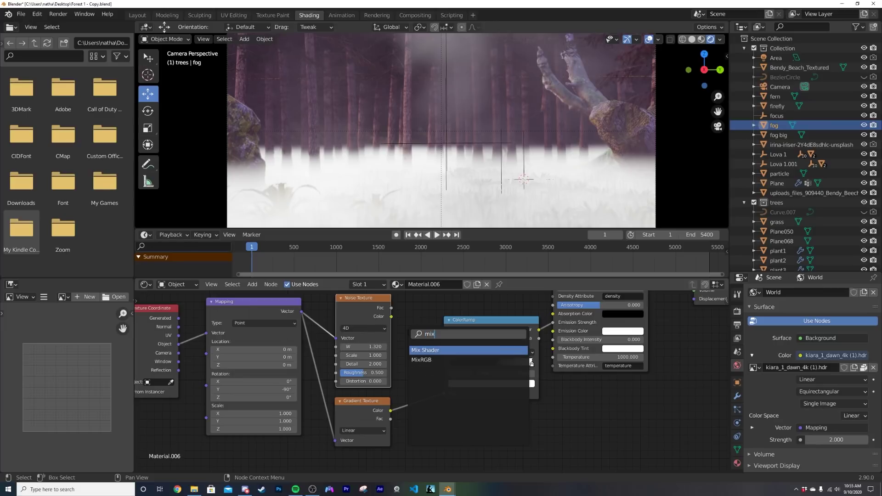
click(436, 359)
click(455, 360)
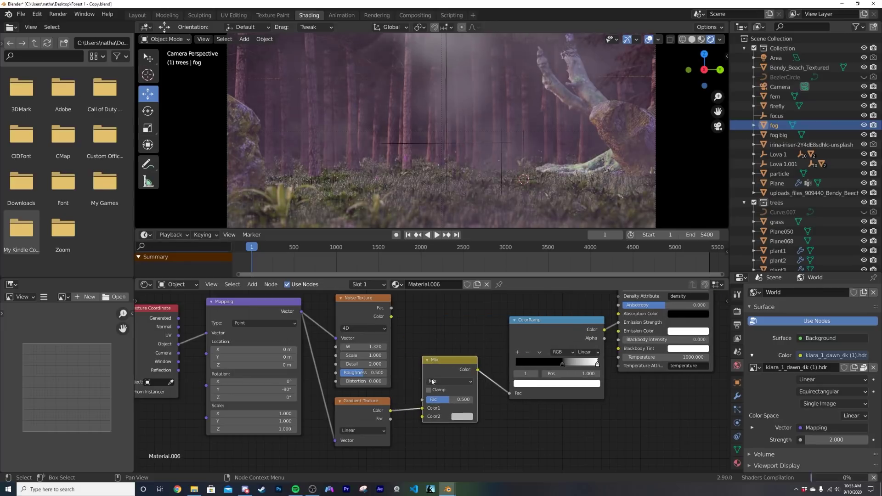
drag(422, 408, 422, 416)
drag(392, 316, 422, 408)
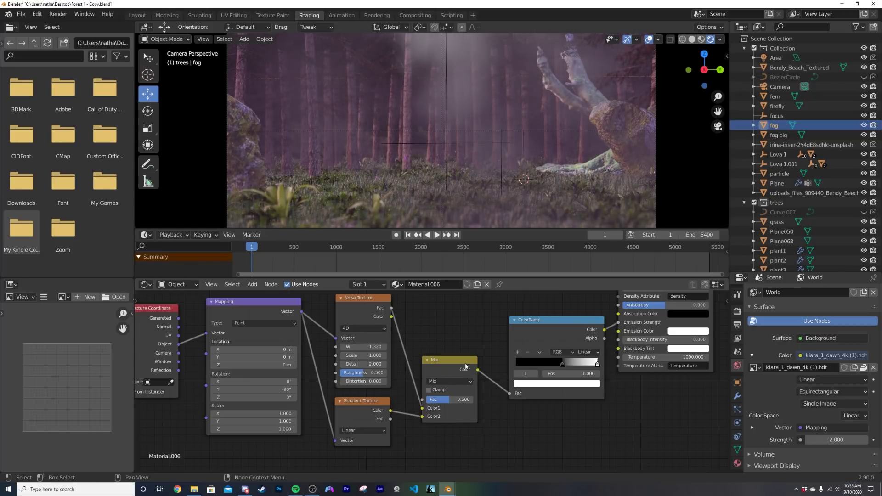
Adjust the Mix node's Fac to 0.276 and move the ColorRamp's black stop to position 0.484
drag(462, 400, 445, 399)
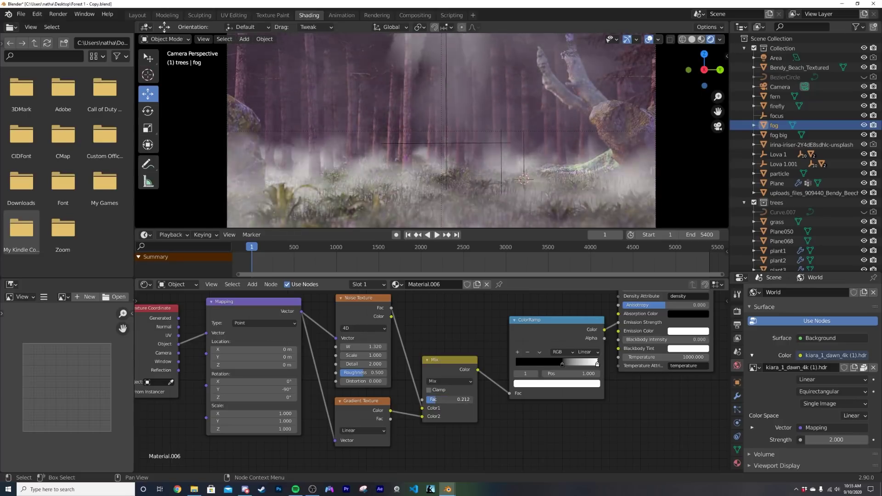
drag(447, 399, 455, 399)
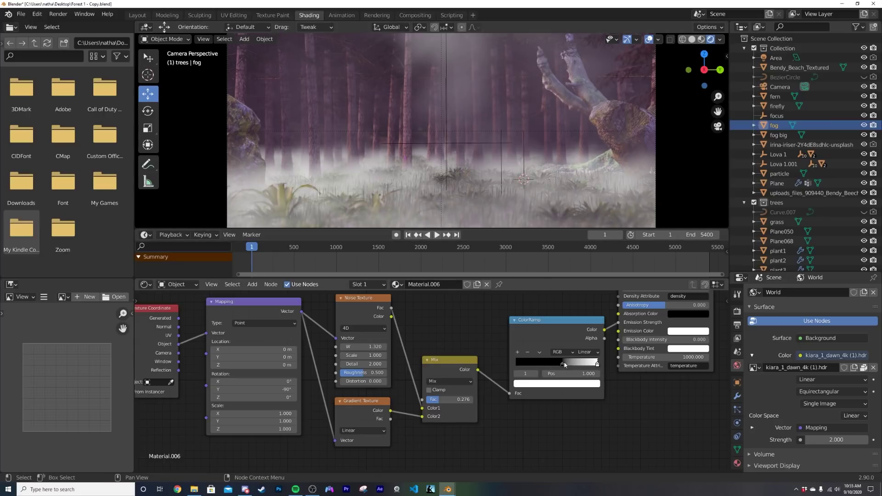
drag(561, 364, 552, 366)
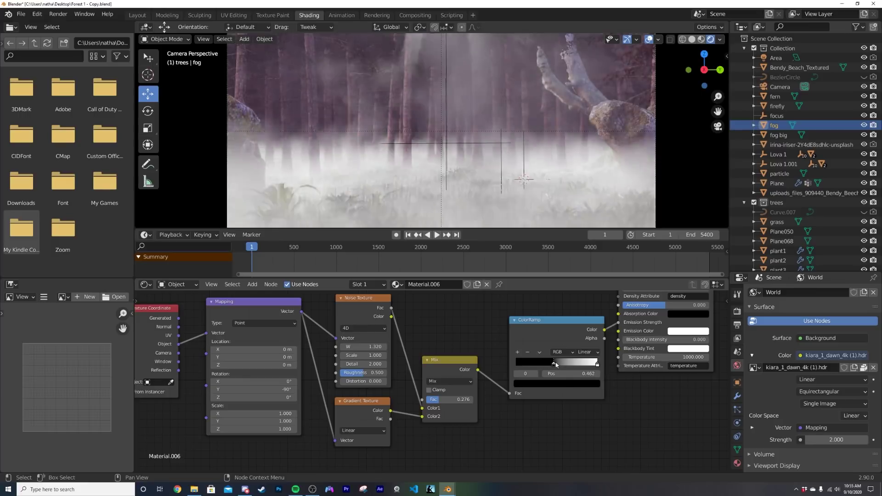
Set the Mapping node's X location to -0.35 m to lower the fog
middle_drag(356, 356, 417, 353)
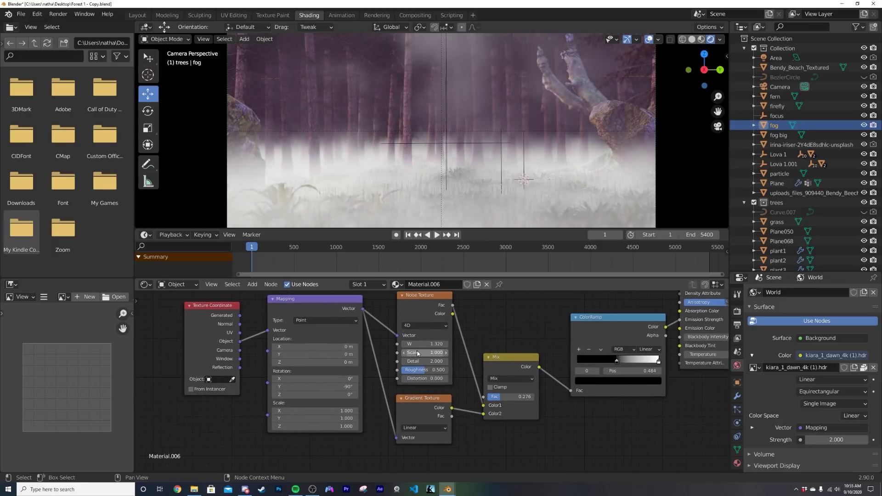
shift+drag(317, 347, 286, 347)
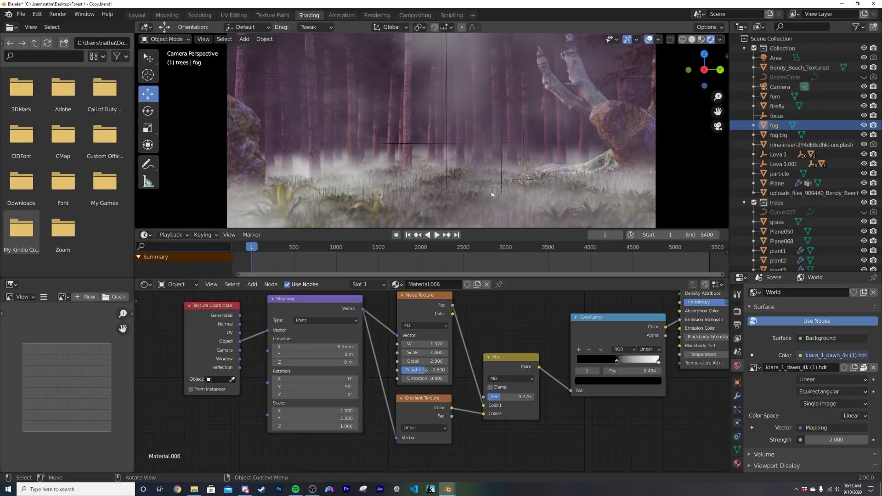
Show the camera view in the Layout workspace with rendered shading, overlays and gizmos hidden, and the frame fitted to the viewport
click(137, 16)
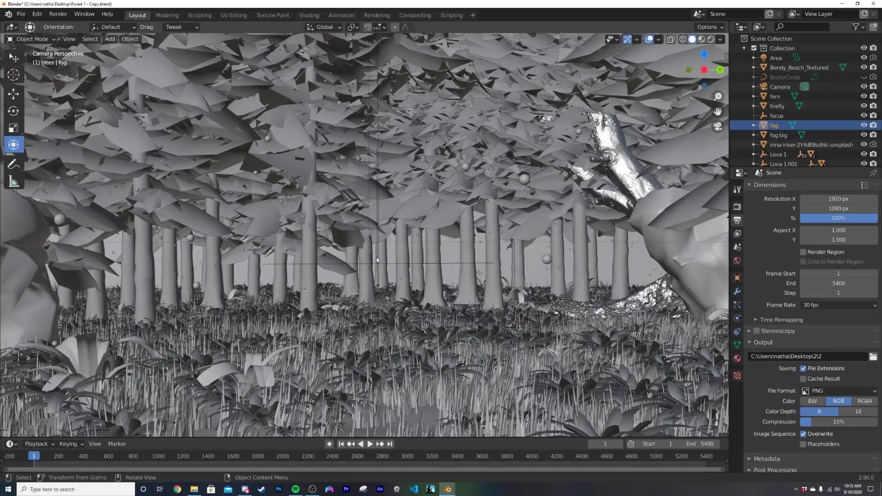
key(z)
click(375, 198)
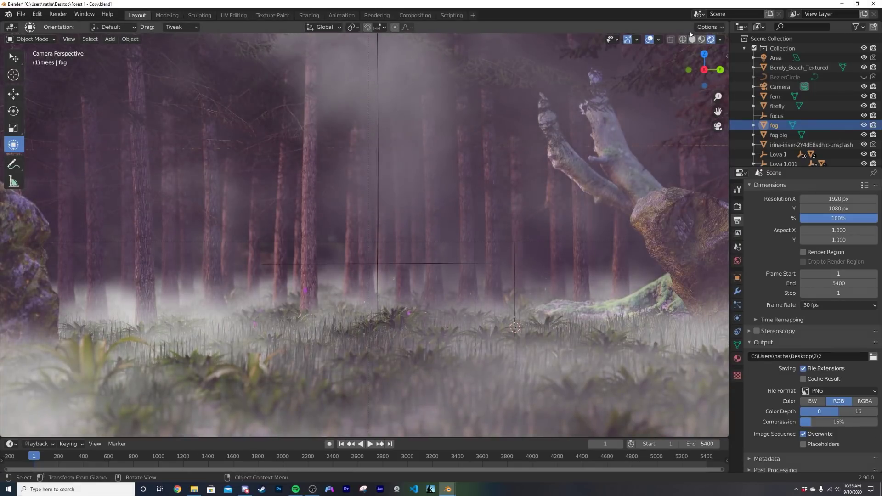
click(649, 39)
key(Home)
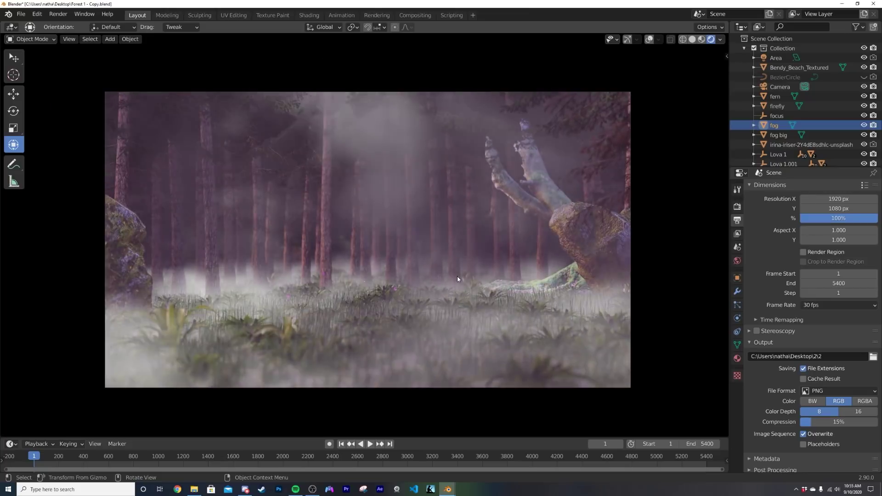
scroll(457, 278, up, 1)
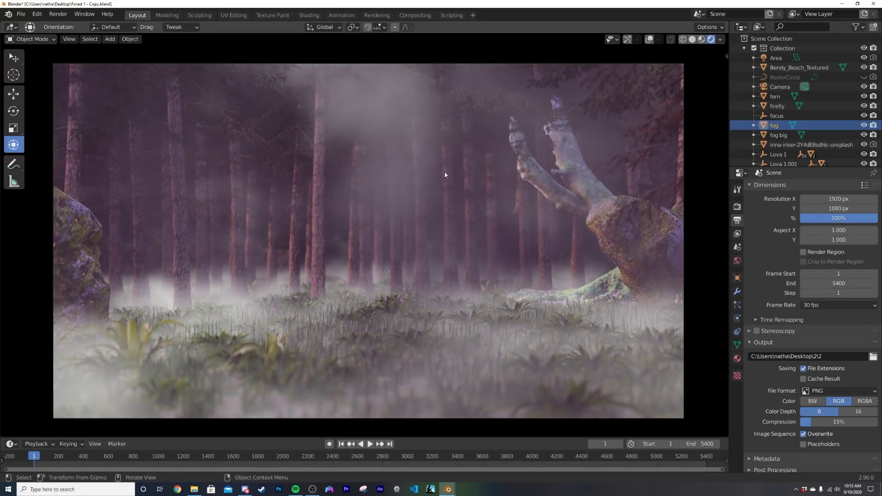